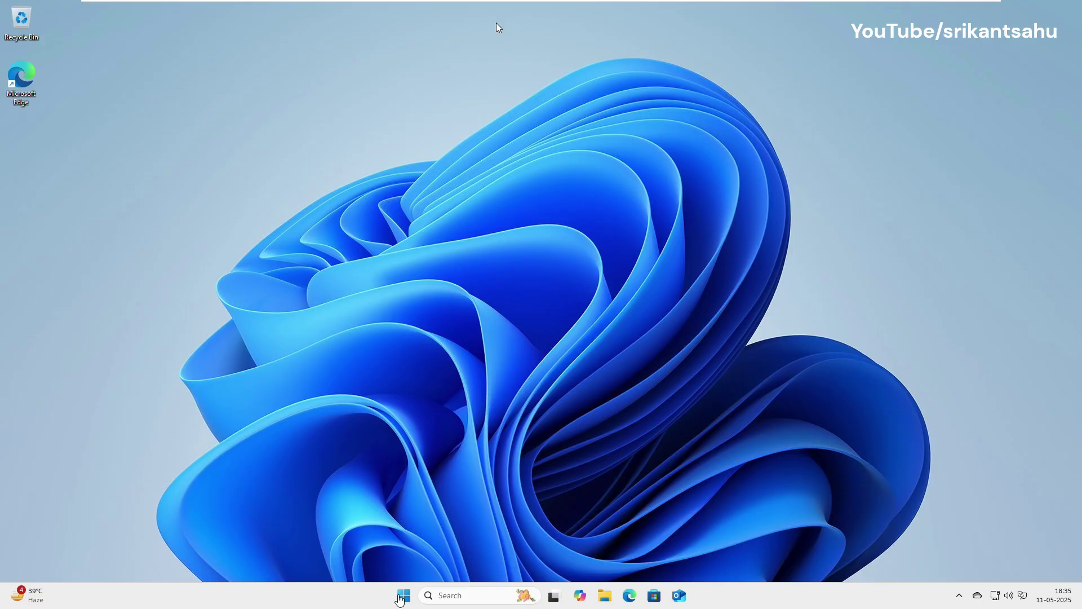
Launch the Settings app from the Start menu's pinned apps
click(402, 597)
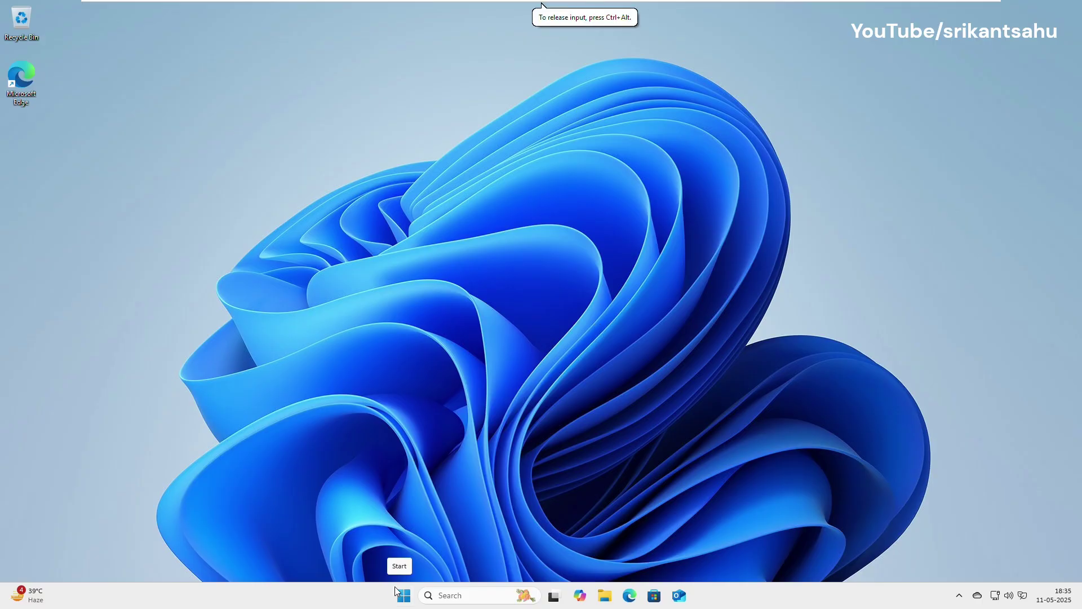
click(402, 595)
click(674, 271)
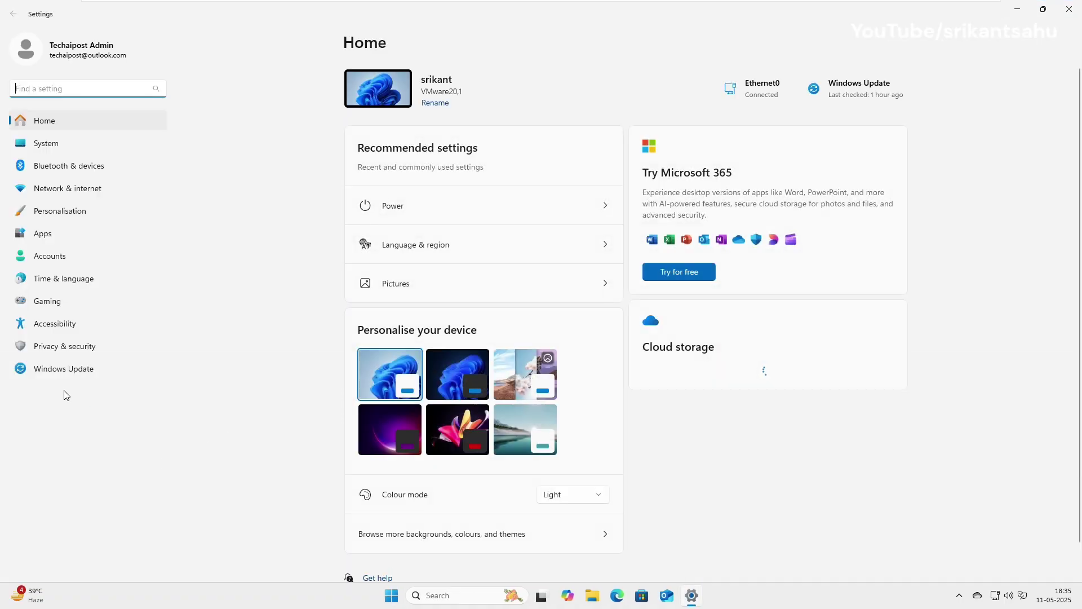
Check System › Activation, expanding and collapsing the activation state showing Windows 11 Pro Active
click(50, 143)
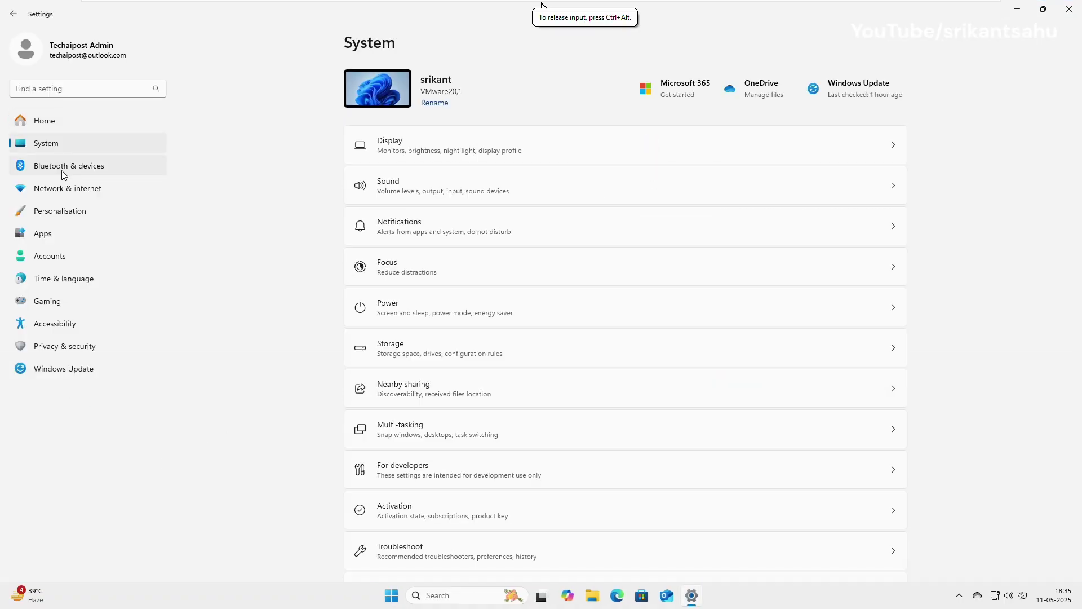
click(470, 520)
click(893, 157)
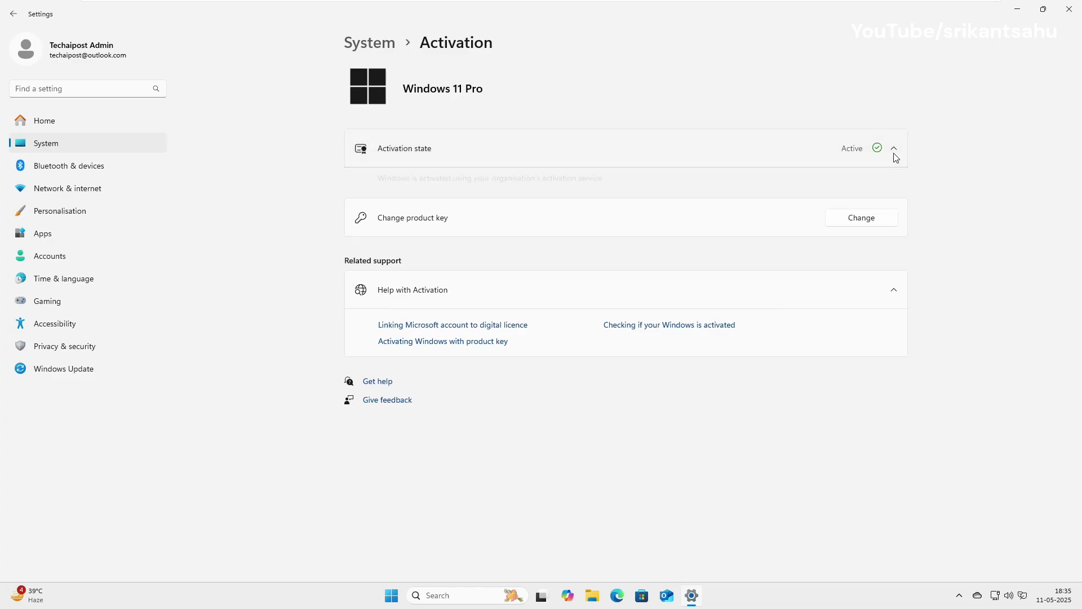
click(895, 148)
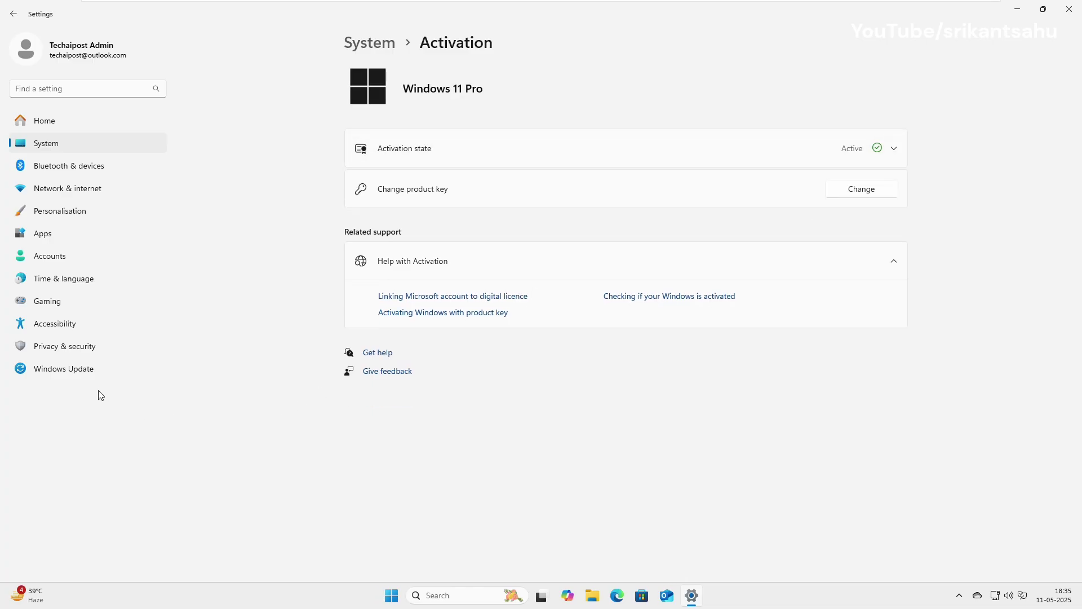
Go to Windows Update and open the Windows Insider Programme page
click(66, 371)
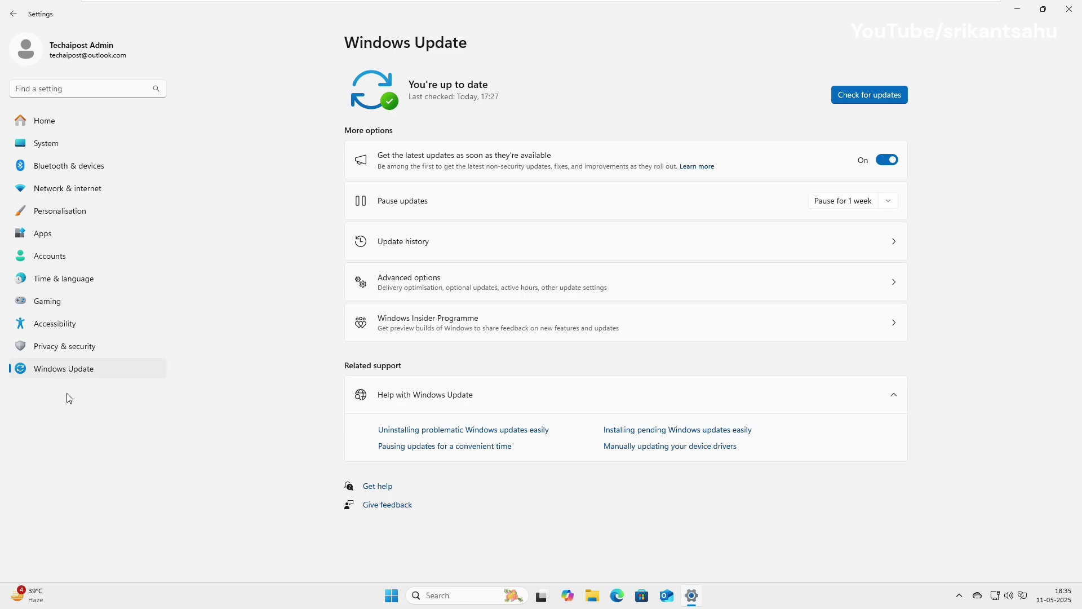
click(455, 327)
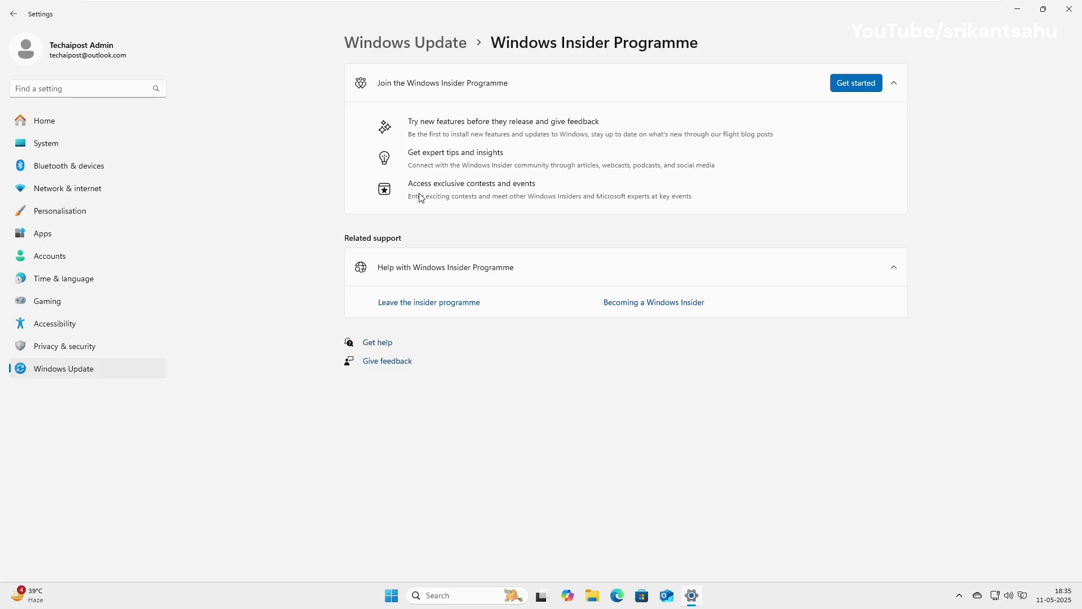
Start joining the Insider Programme and link the existing Microsoft account
click(845, 90)
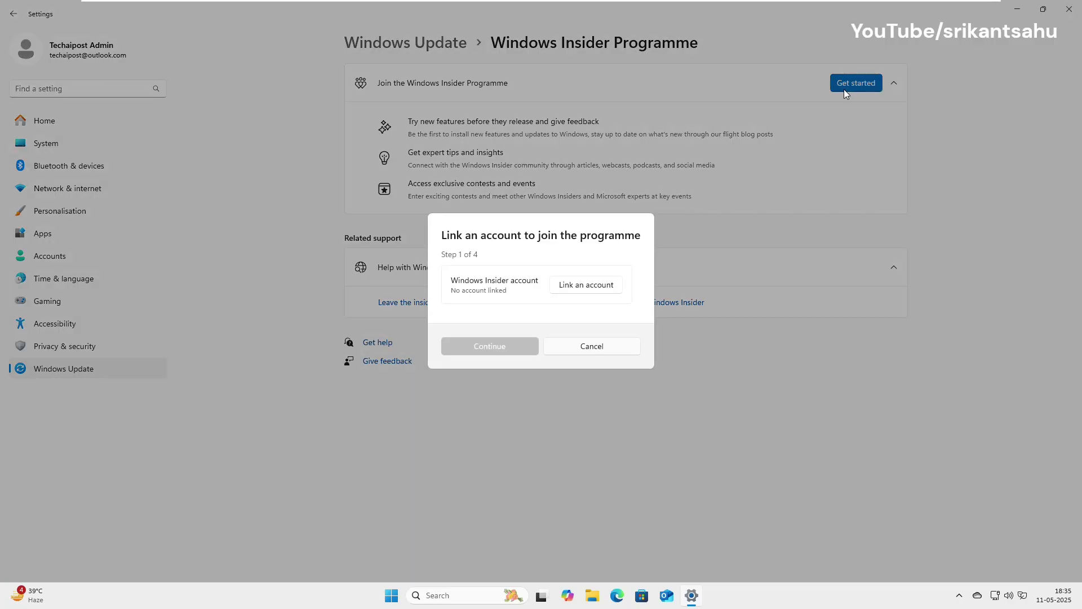
click(582, 285)
click(502, 225)
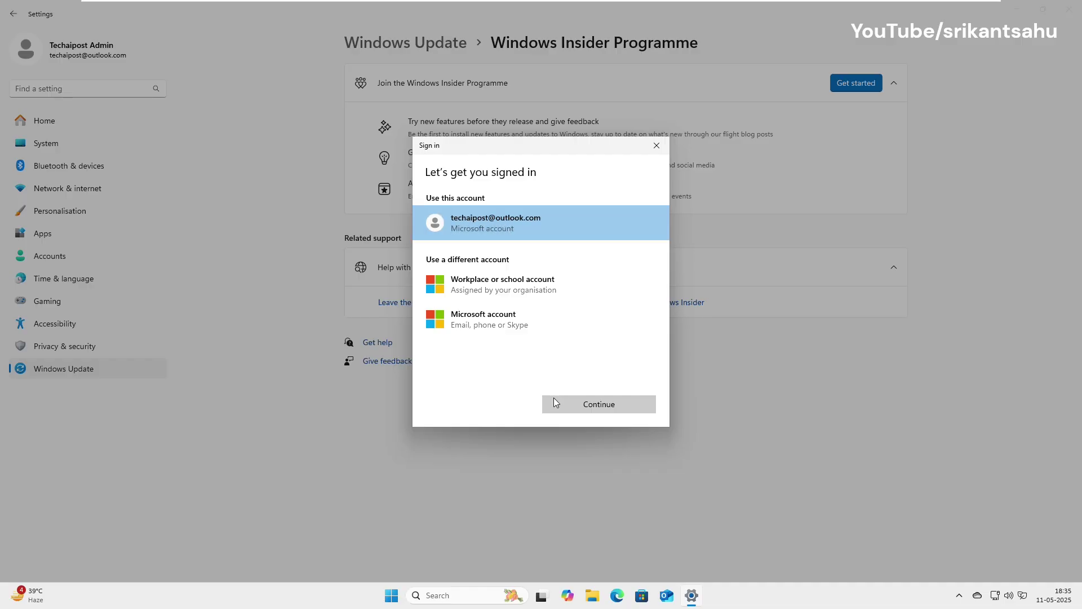
click(553, 398)
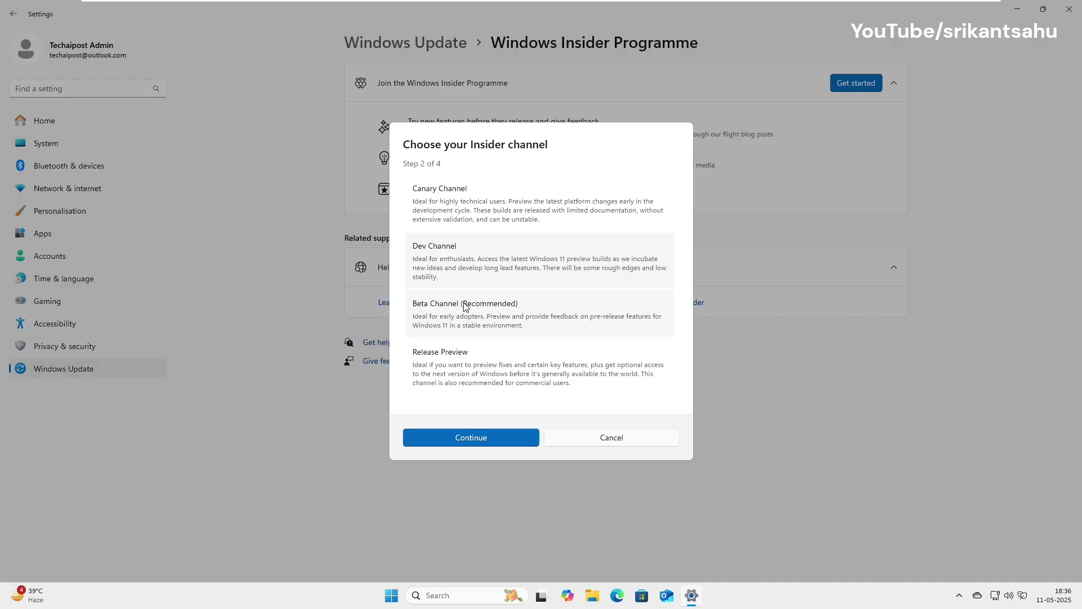
Choose Beta Channel (Recommended) as the Insider channel
click(546, 308)
click(542, 308)
click(463, 305)
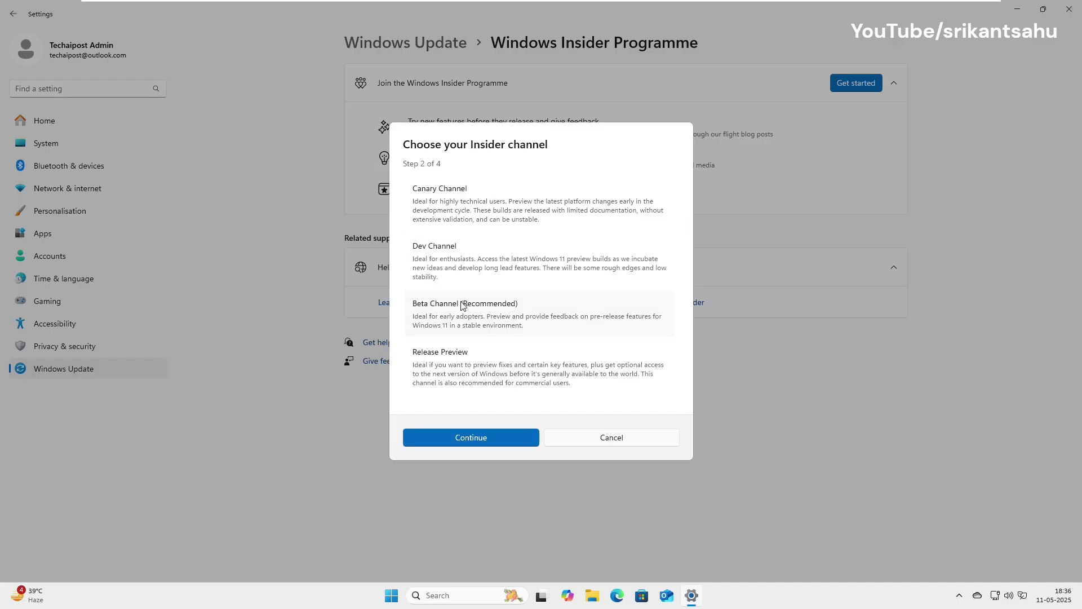
Confirm the Beta Channel, accept the Insider agreements and restart the PC
click(485, 438)
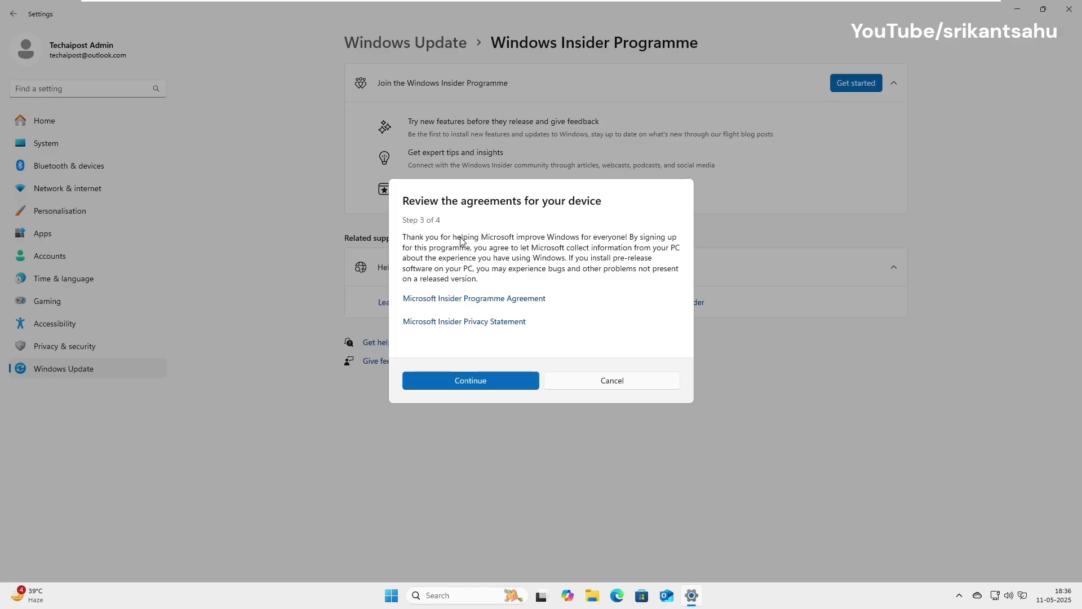
click(471, 381)
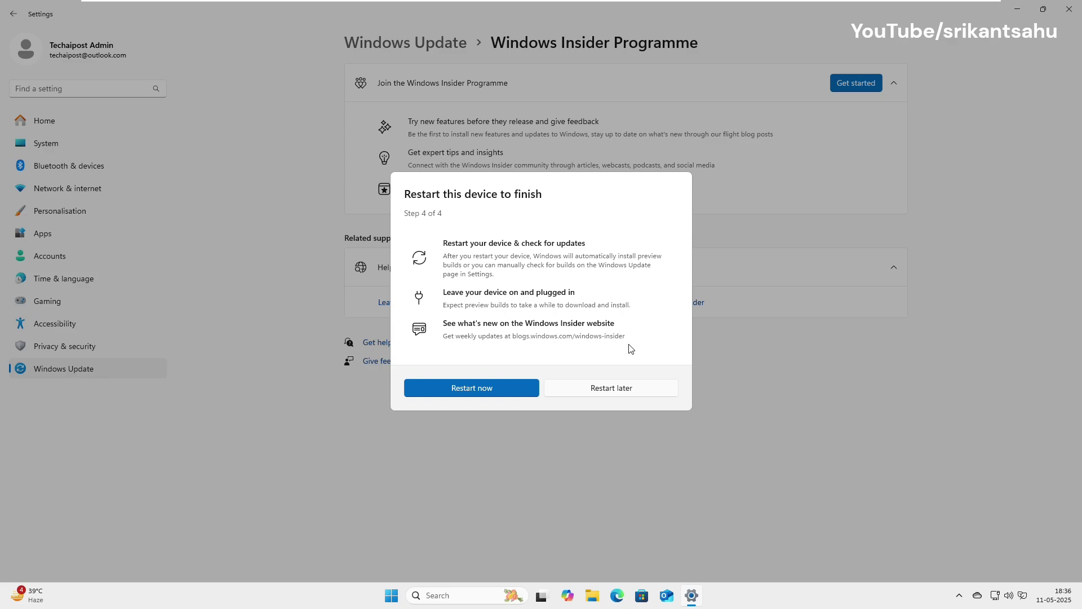
click(475, 387)
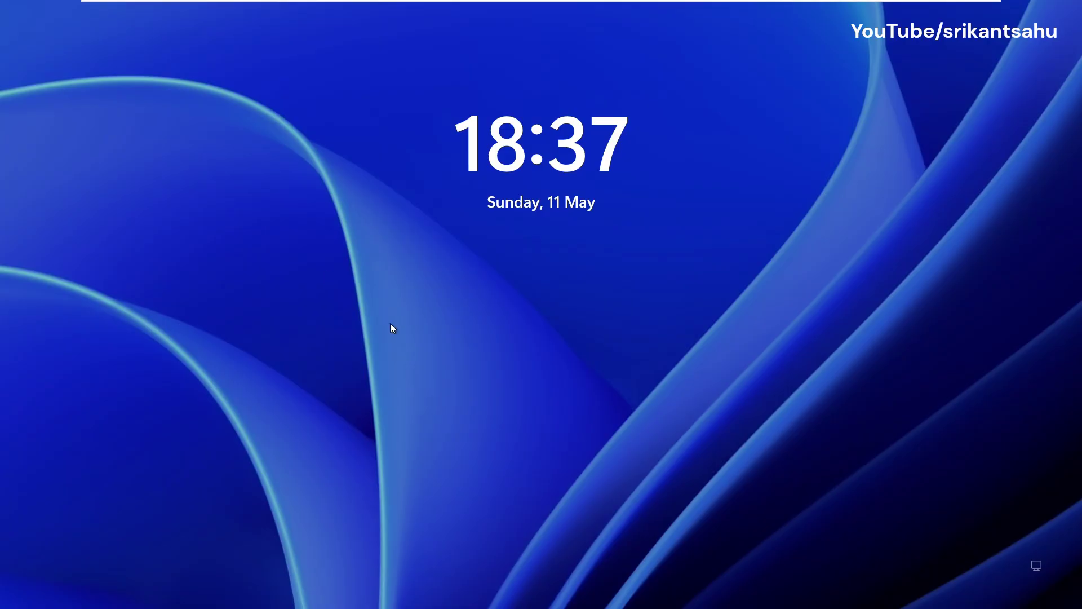
Dismiss the lock screen and sign back in with the account PIN
click(390, 324)
text(1234)
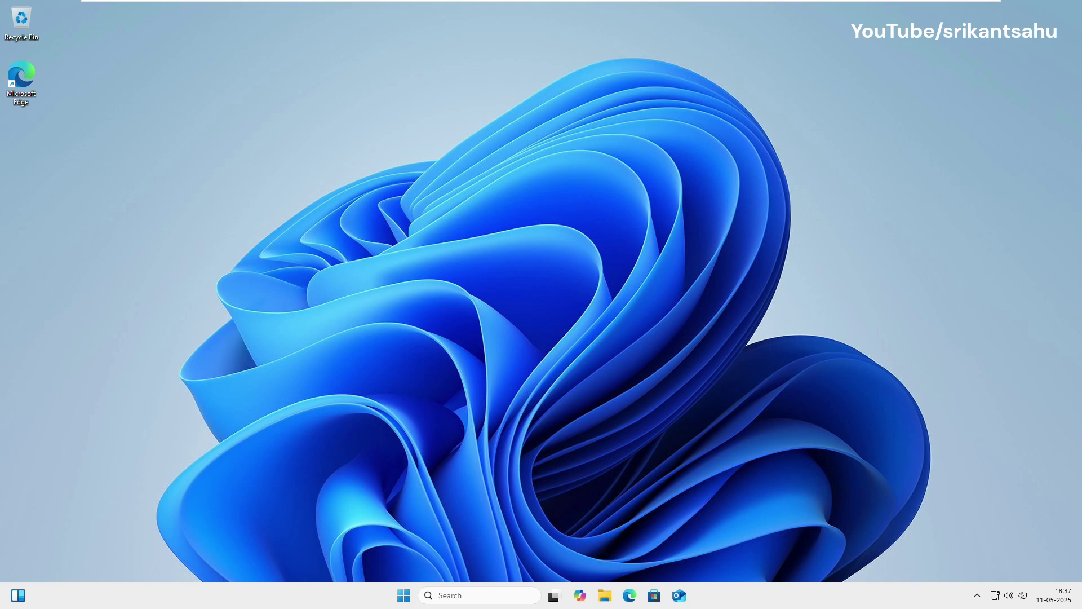
Reopen Settings › Windows Update › Windows Insider Programme and expand the Insider channel choices
key(super)
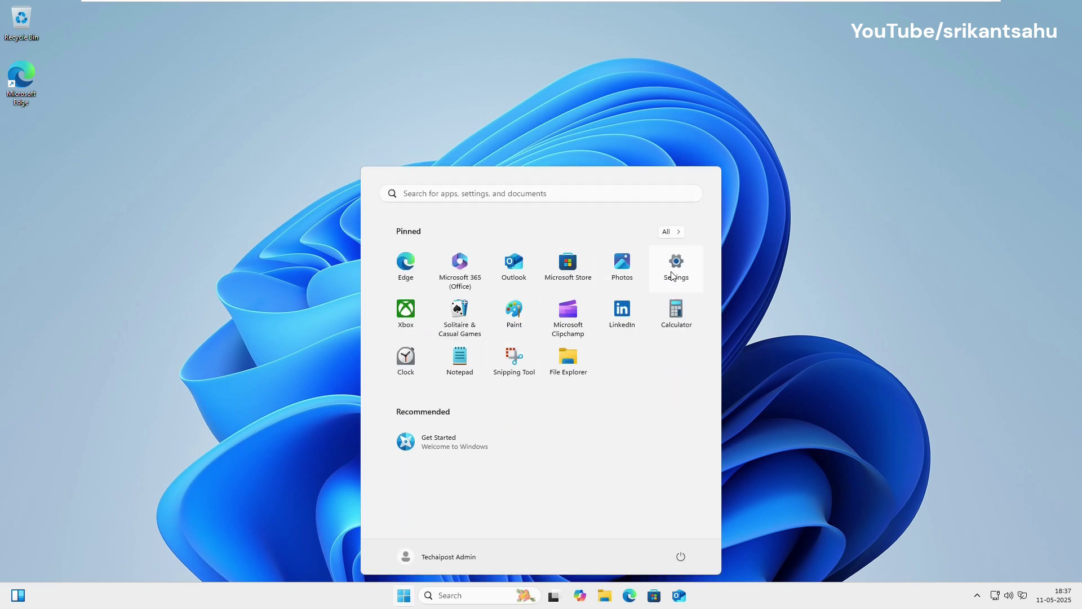
click(672, 276)
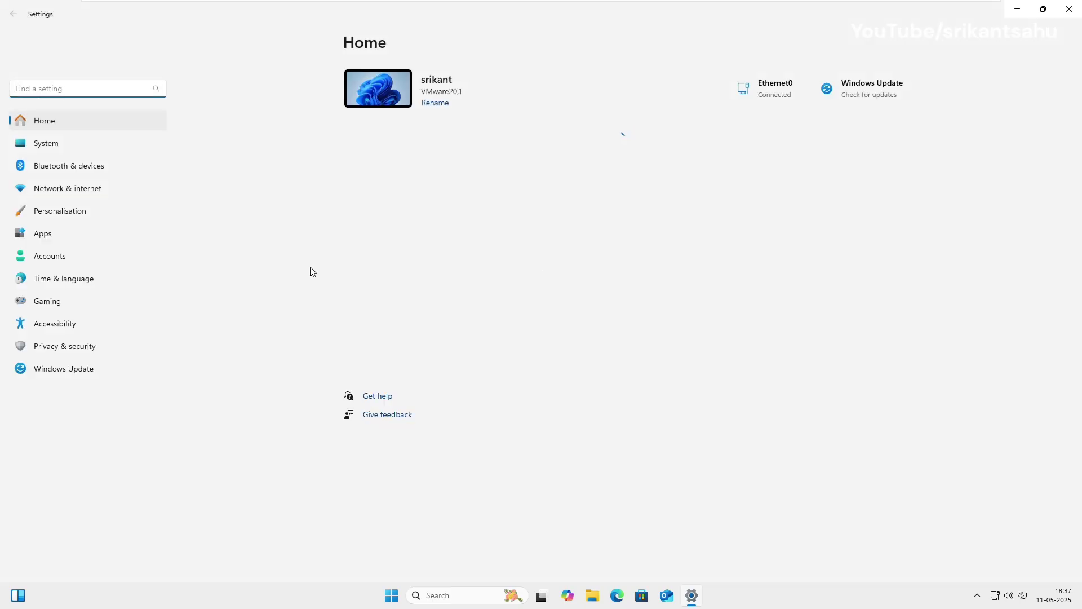
click(77, 373)
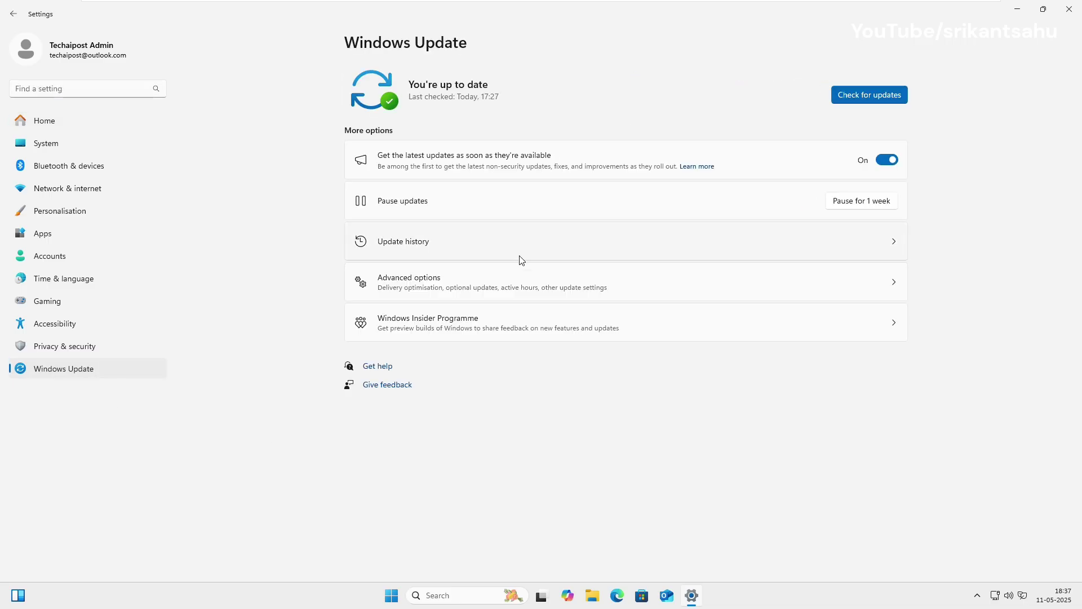
click(424, 333)
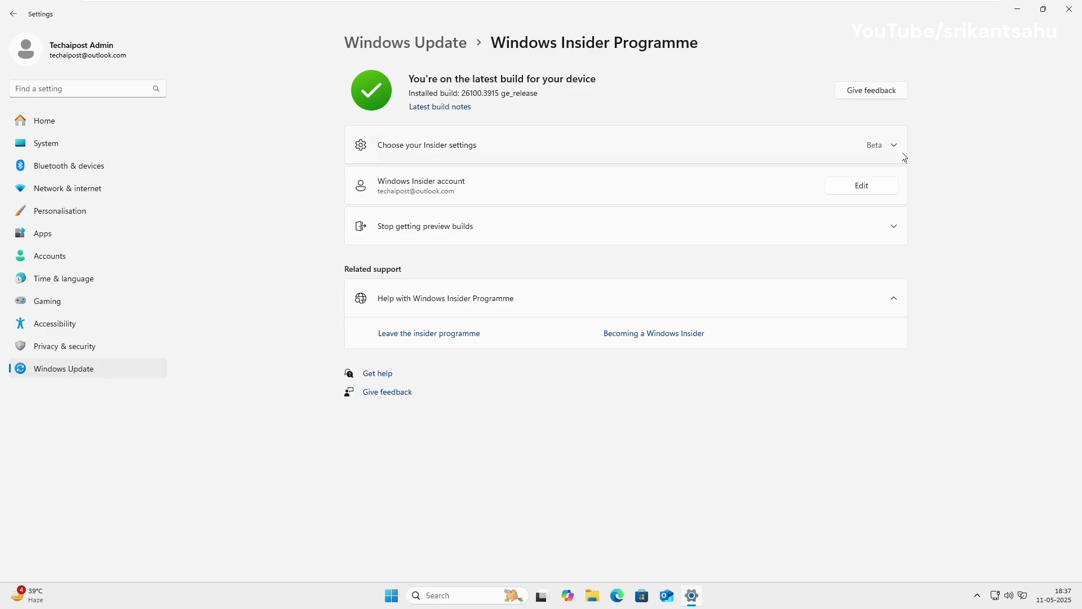
click(900, 151)
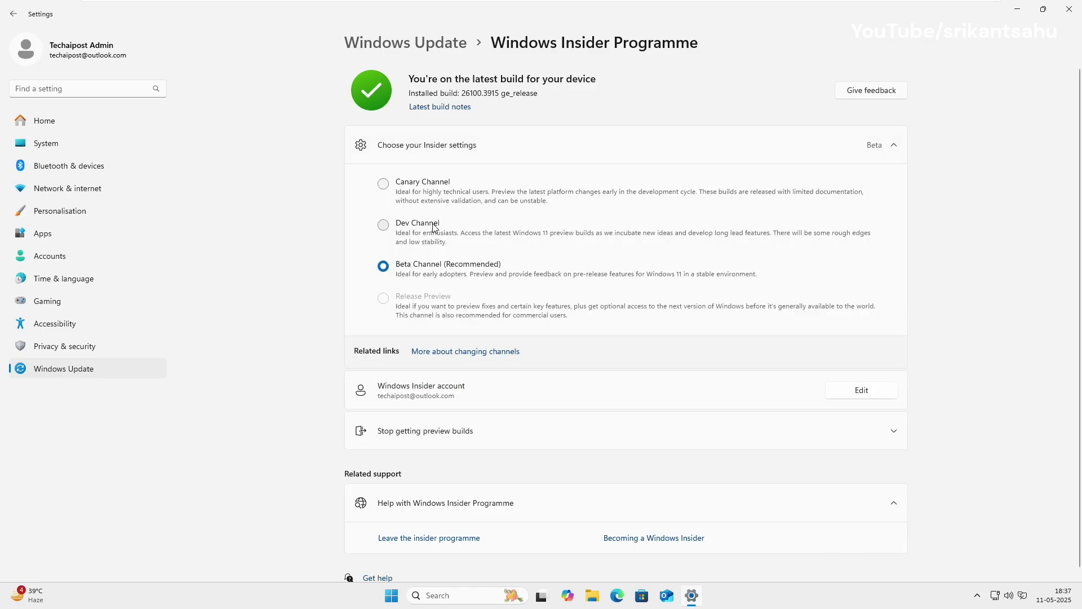
Try the Canary and Dev channel options, then return the selection to Beta
click(410, 191)
click(399, 236)
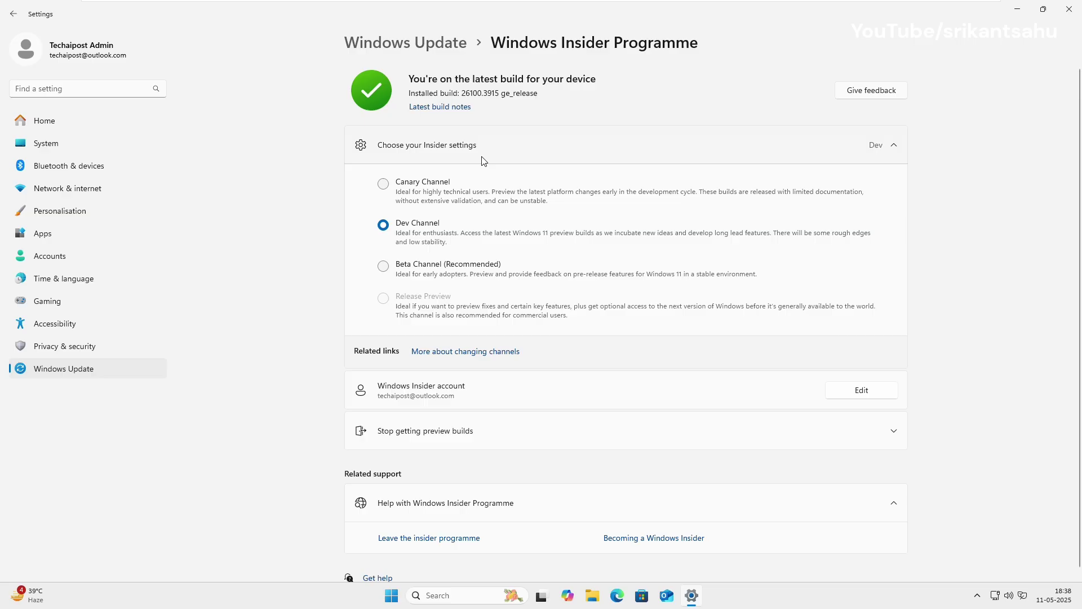
click(389, 265)
Expand Stop getting preview builds and toggle next-release unenrolling on, then back Off
scroll(456, 410, down, 1)
click(896, 410)
scroll(896, 407, down, 3)
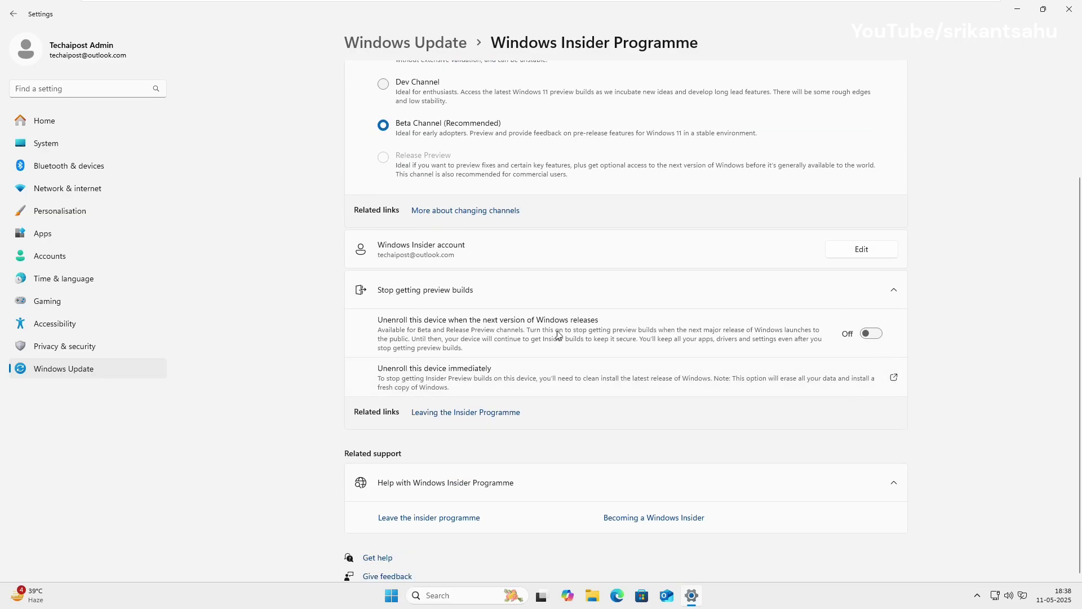
click(875, 336)
click(871, 336)
Choose Unenroll this device immediately to open the reinstall-Windows support article in Edge
click(709, 381)
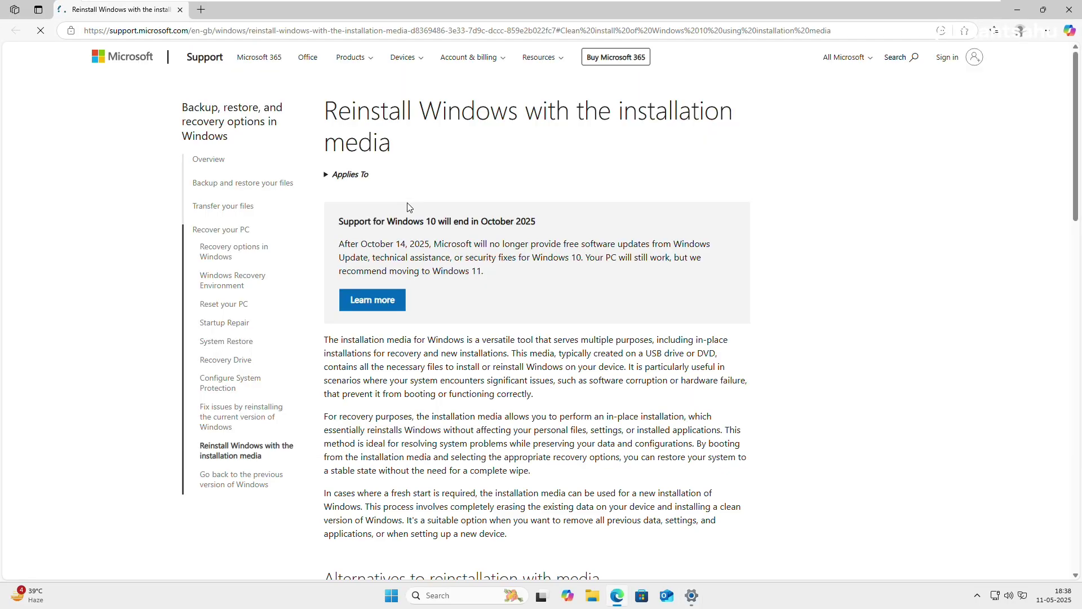